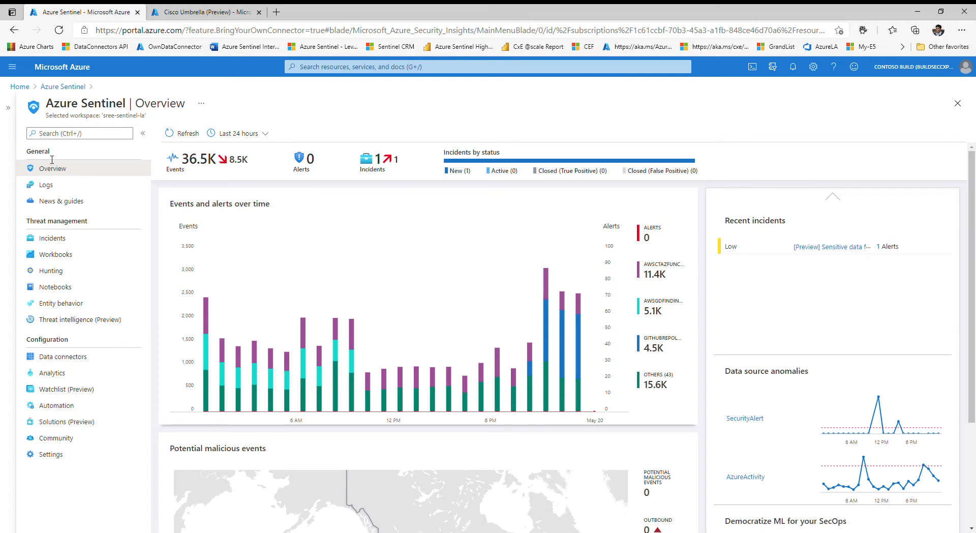
# Open the Azure Sentinel data connectors and search them for okta, replacing that search with proofpoint.
pyautogui.click(63, 358)
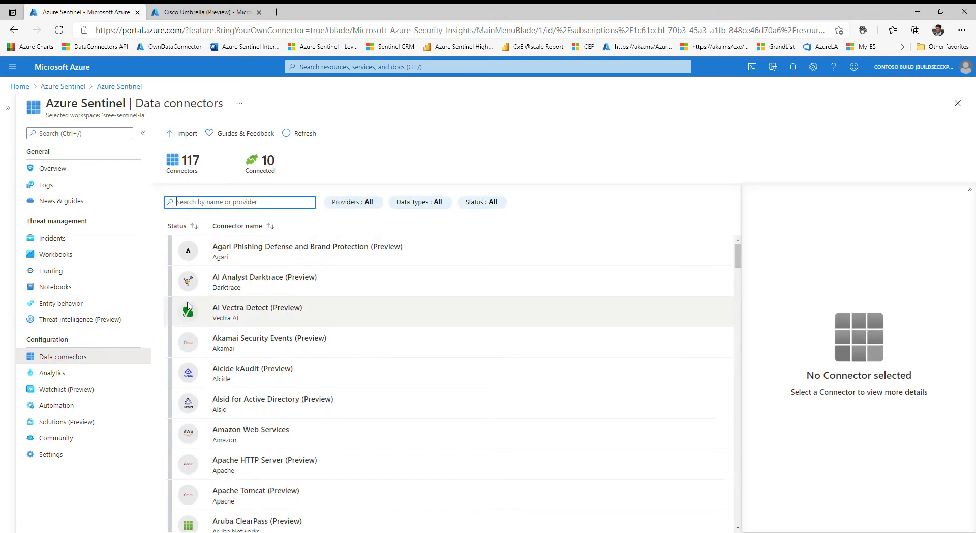
pyautogui.write('okta')
pyautogui.press('BackSpace')
pyautogui.write('proofpoint')
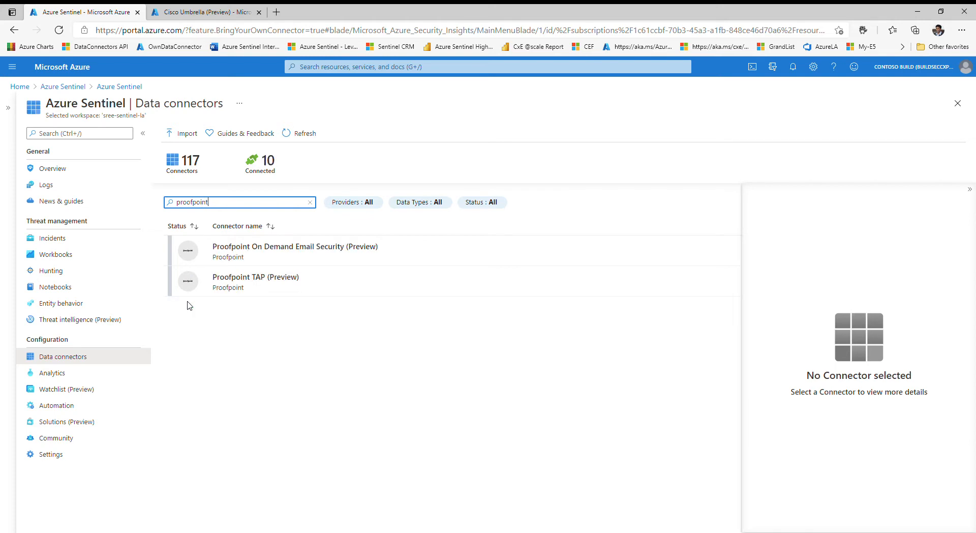
# Replace the data connector search text with "cisco umbre".
pyautogui.press('BackSpace')
pyautogui.press('BackSpace')
pyautogui.press('BackSpace')
pyautogui.press('BackSpace')
pyautogui.press('BackSpace')
pyautogui.press('BackSpace')
pyautogui.press('BackSpace')
pyautogui.press('BackSpace')
pyautogui.press('BackSpace')
pyautogui.press('BackSpace')
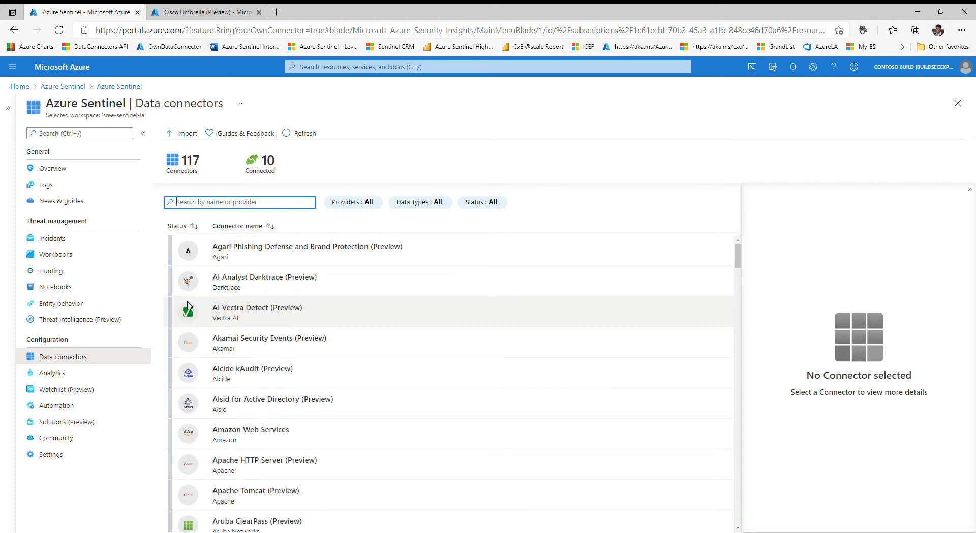
pyautogui.write('cisco umbre')
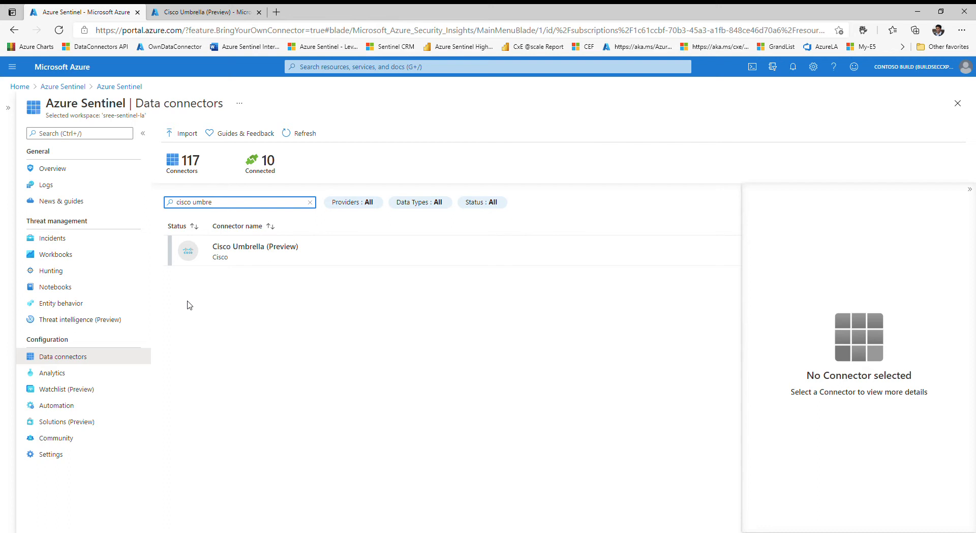
# Open the Cisco Umbrella (Preview) connector page and examine its configuration instructions down to the deployment options.
pyautogui.click(308, 253)
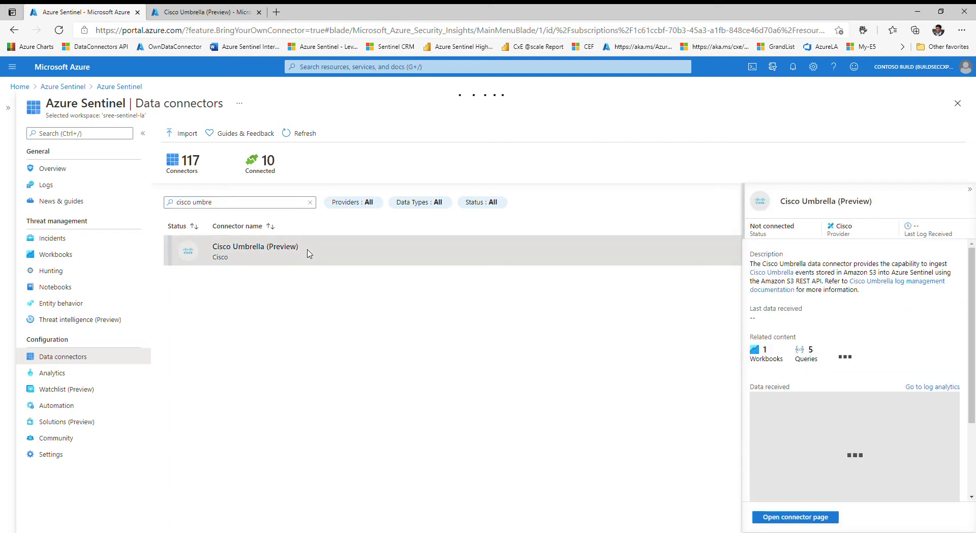
pyautogui.click(820, 518)
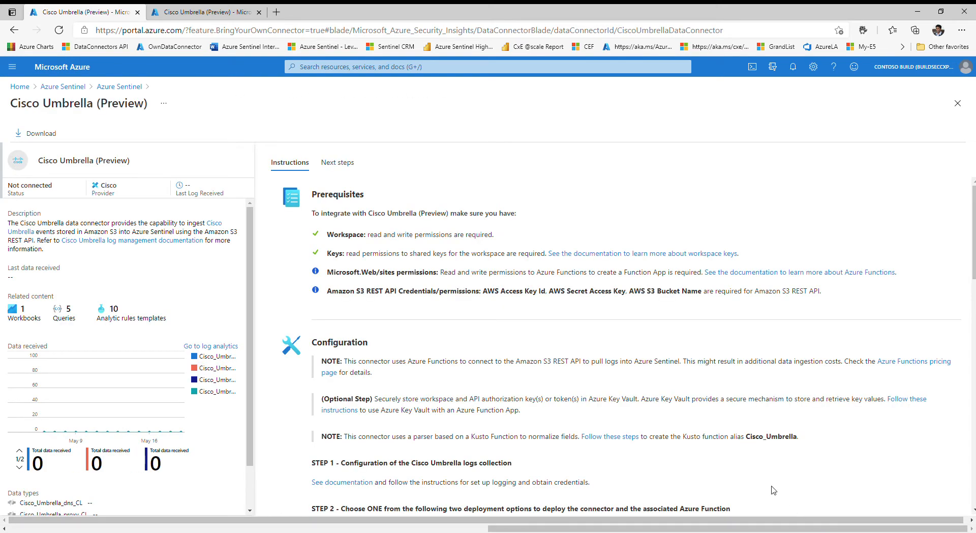
pyautogui.scroll(-7, 704, 465)
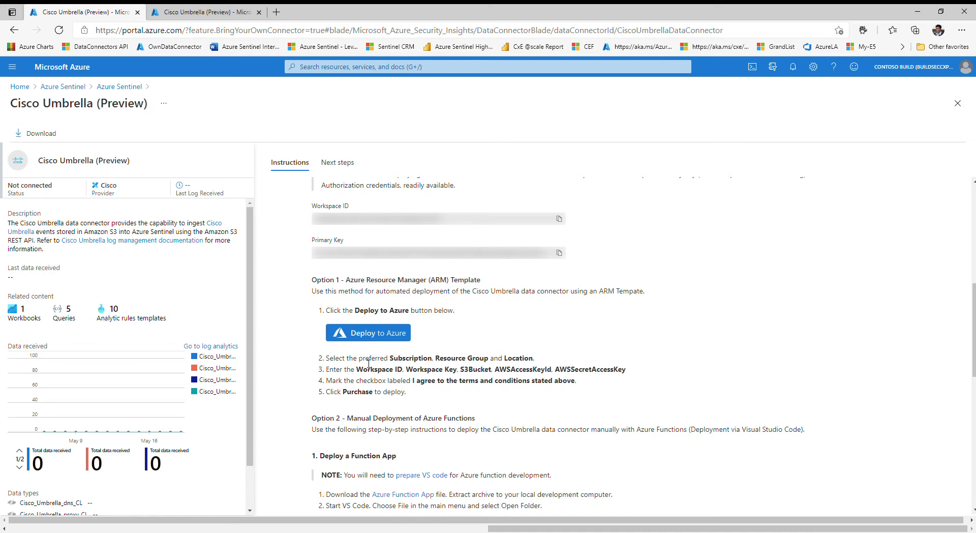
# Go from the Azure home page to the Function App list, open githublogscrurjbjy457jc, and collapse the app list.
pyautogui.click(20, 87)
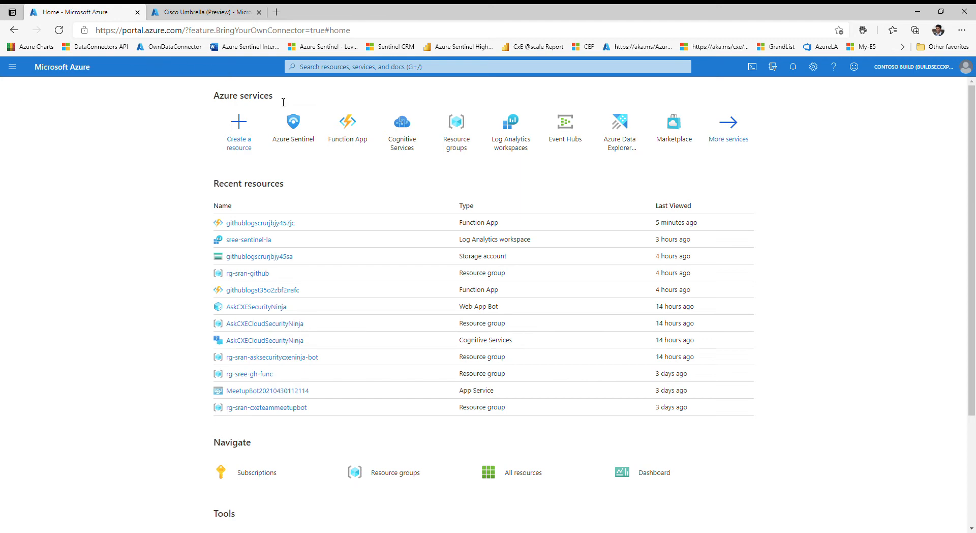
pyautogui.click(348, 137)
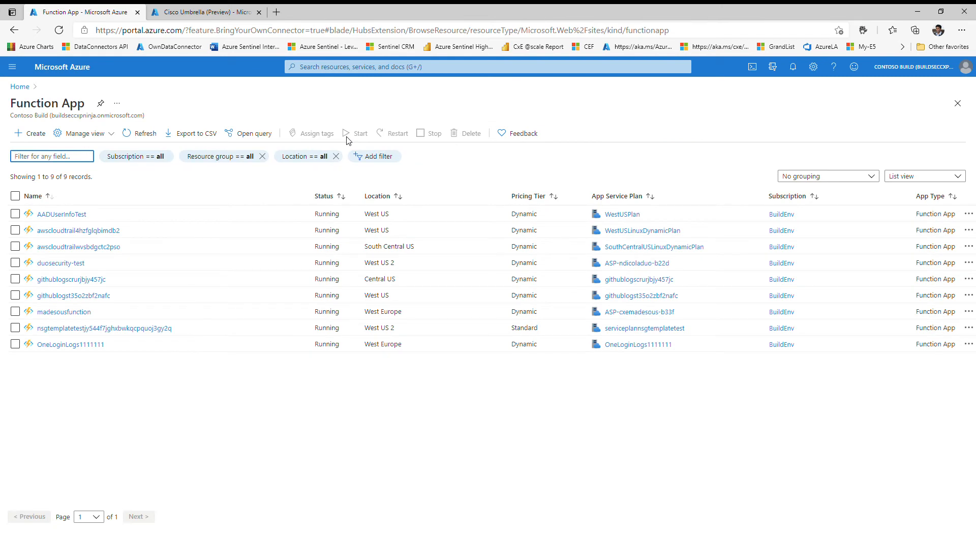
pyautogui.click(68, 279)
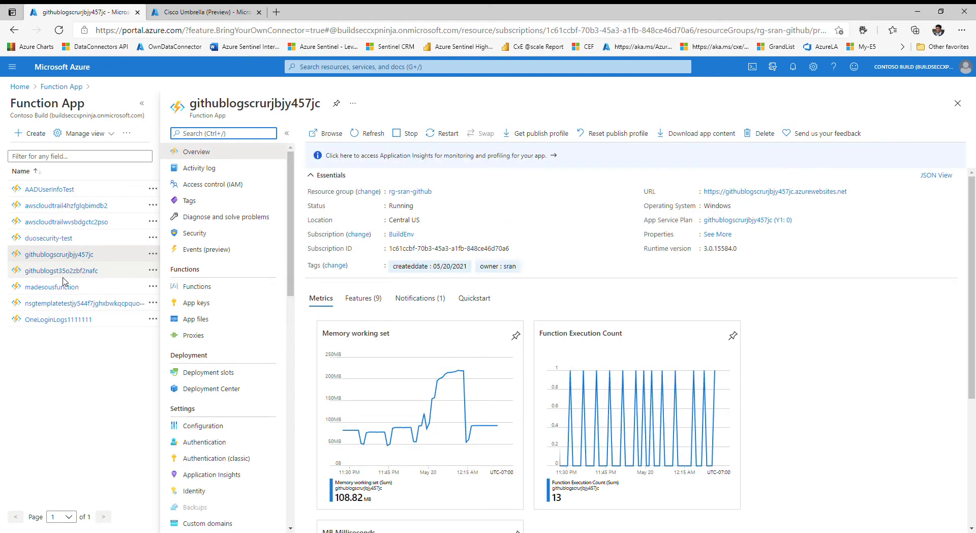
pyautogui.click(142, 103)
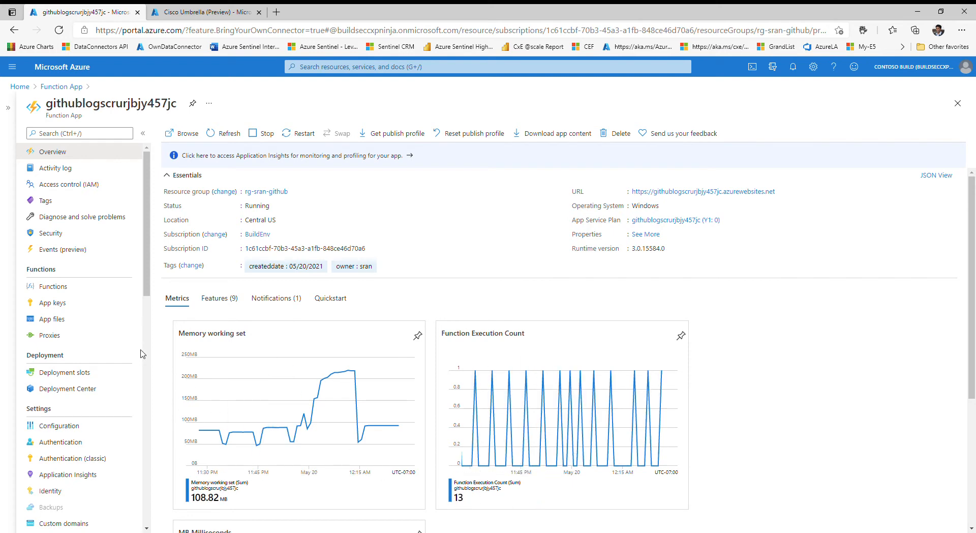
pyautogui.click(63, 291)
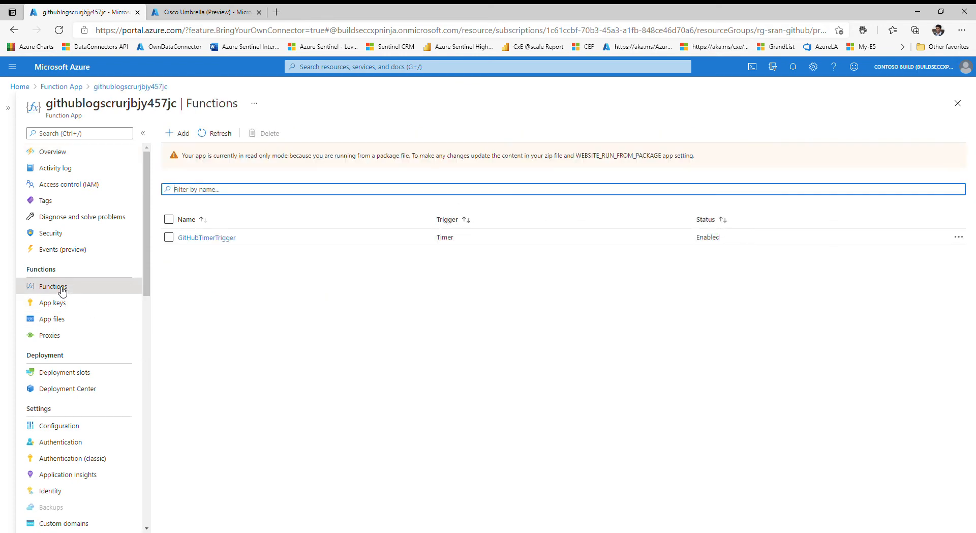
pyautogui.click(209, 241)
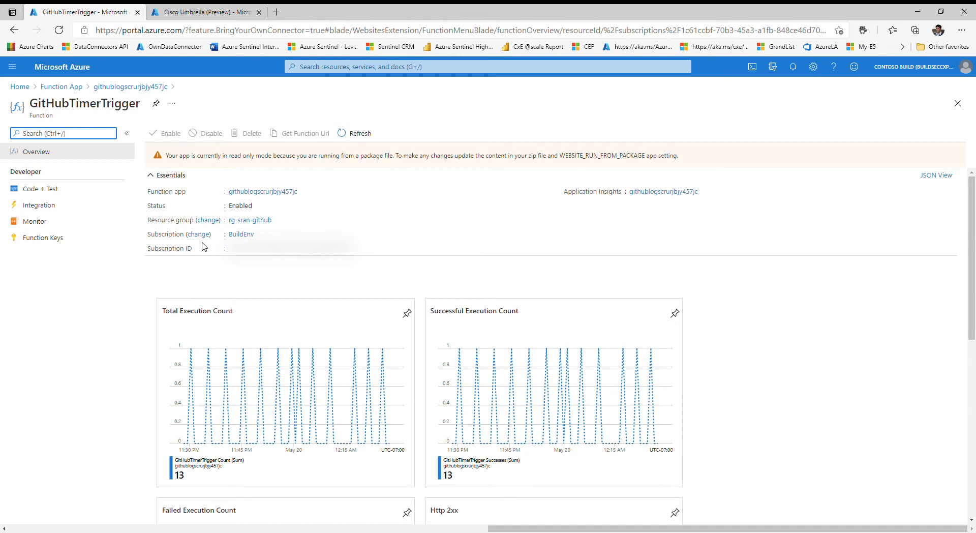
pyautogui.click(50, 223)
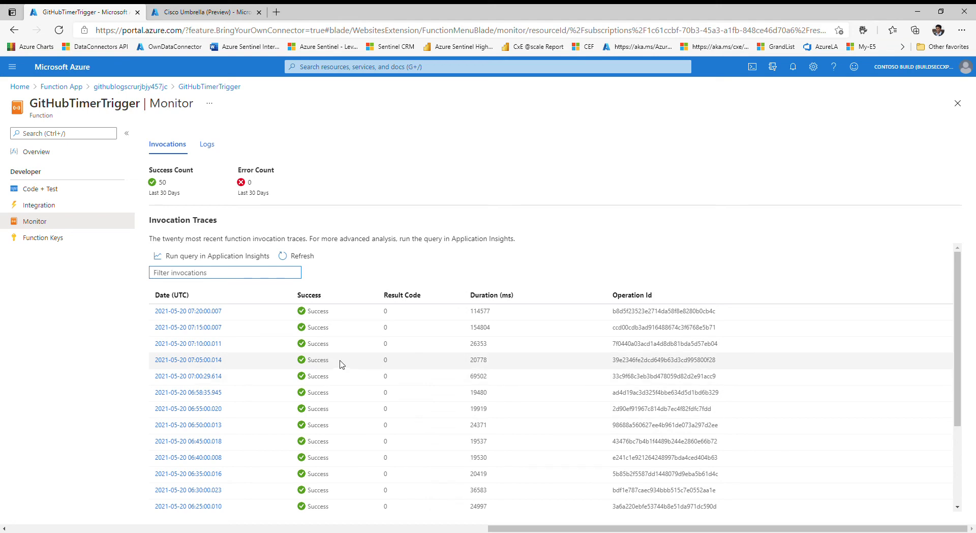
pyautogui.click(214, 314)
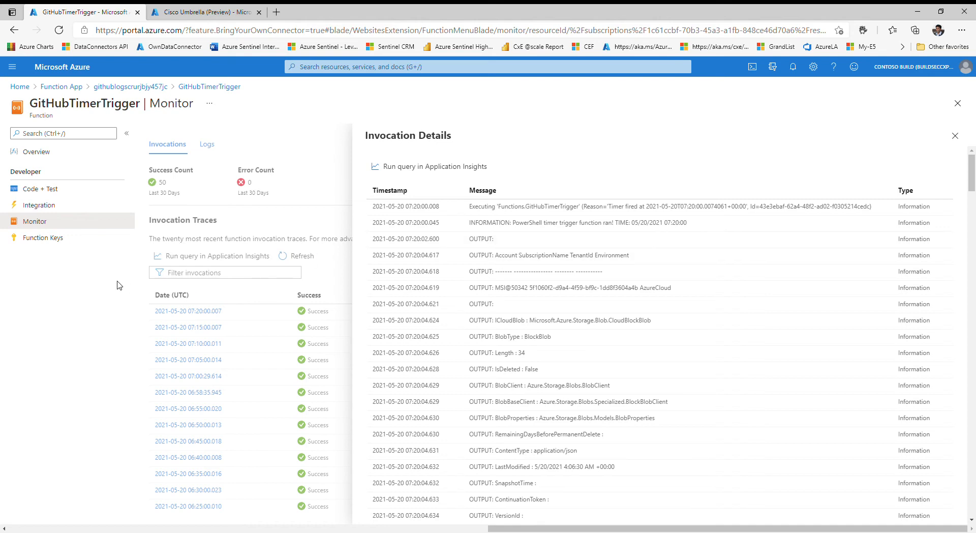
# Open the GitHubTimerTrigger code and run a test using the master (Host key) and an empty body.
pyautogui.click(47, 191)
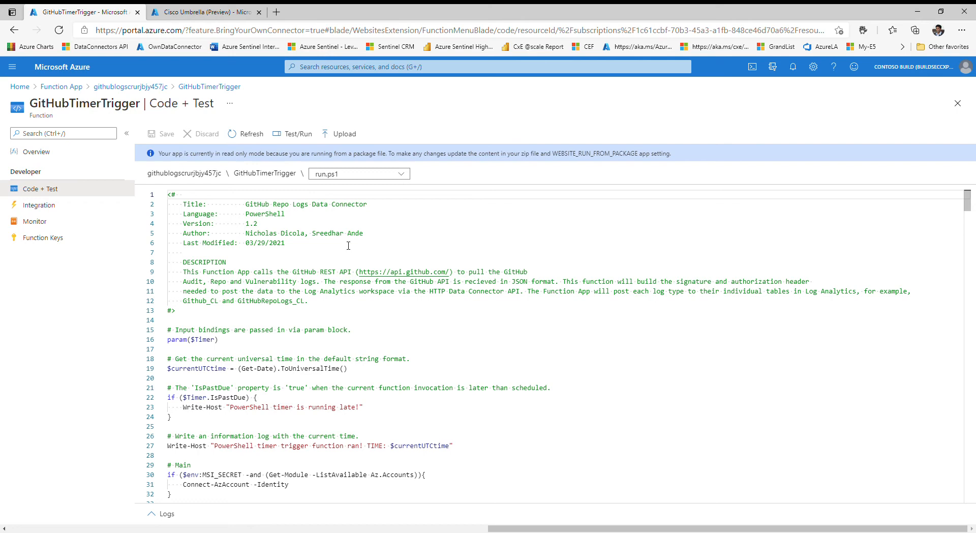
pyautogui.click(305, 135)
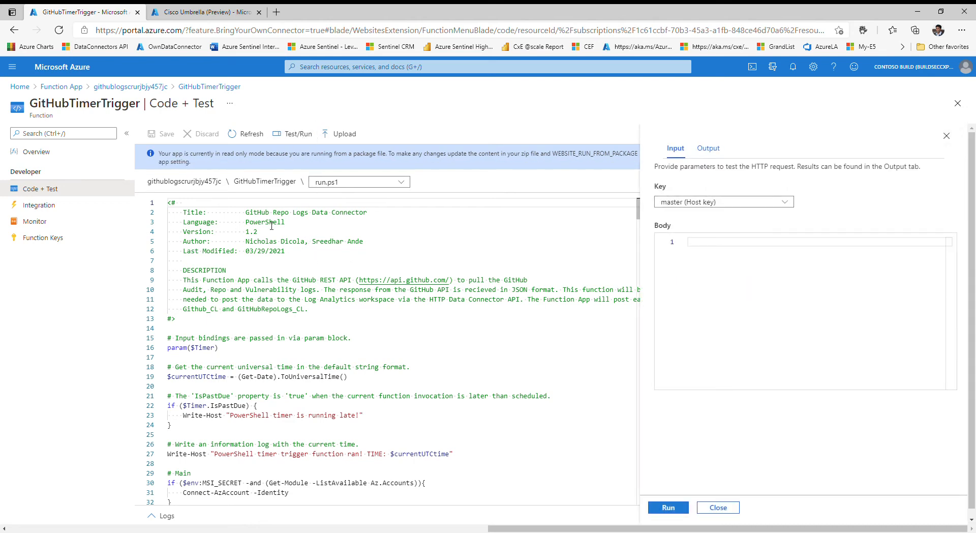
pyautogui.click(682, 511)
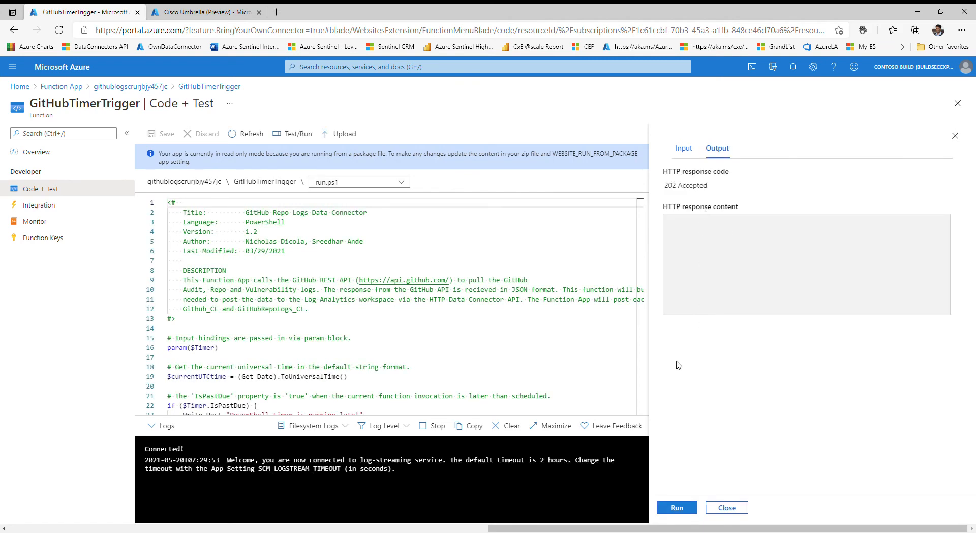
# Maximize the streaming logs of the GitHubTimerTrigger test run and examine the output messages.
pyautogui.click(551, 426)
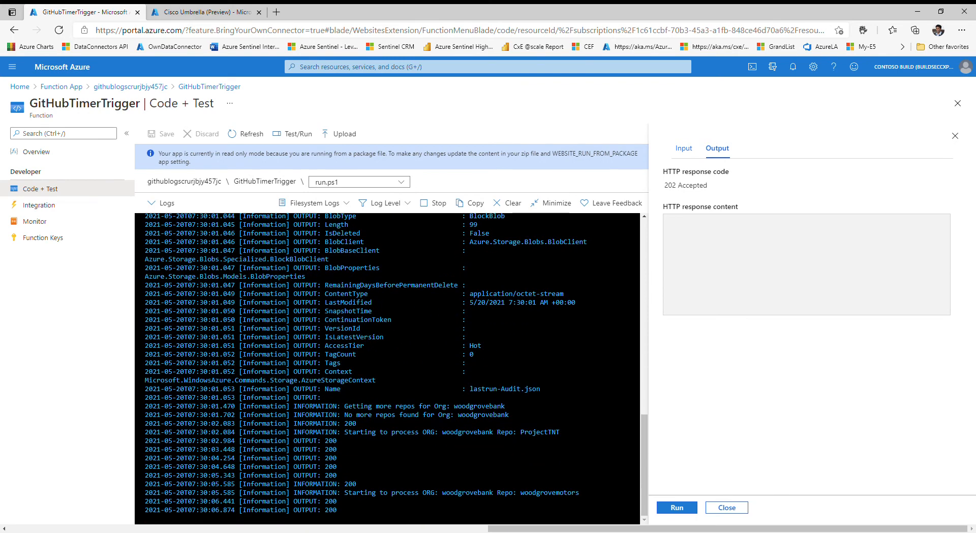
pyautogui.scroll(4, 391, 369)
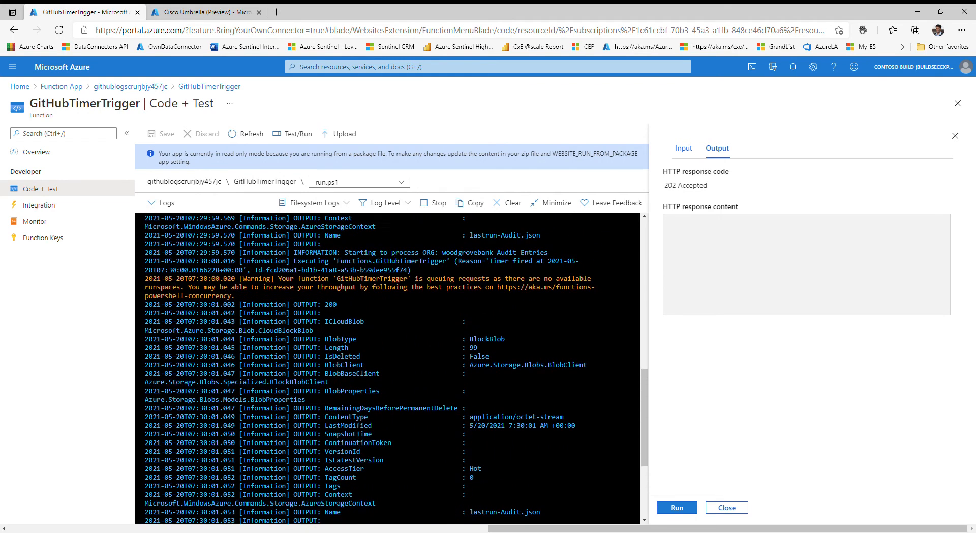
pyautogui.scroll(-3, 331, 312)
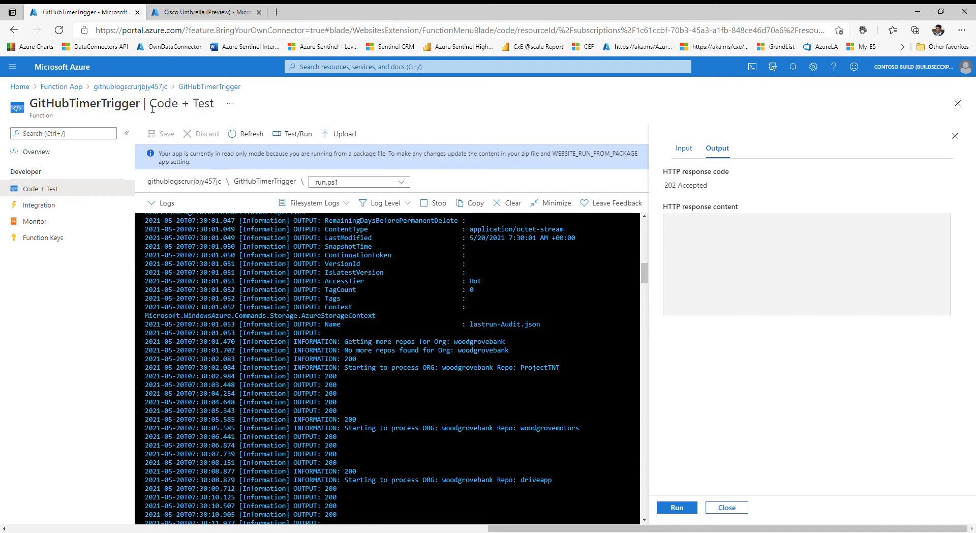
# Return to the overview of the githublogscrurjbjy457jc function app and restart the app.
pyautogui.click(142, 87)
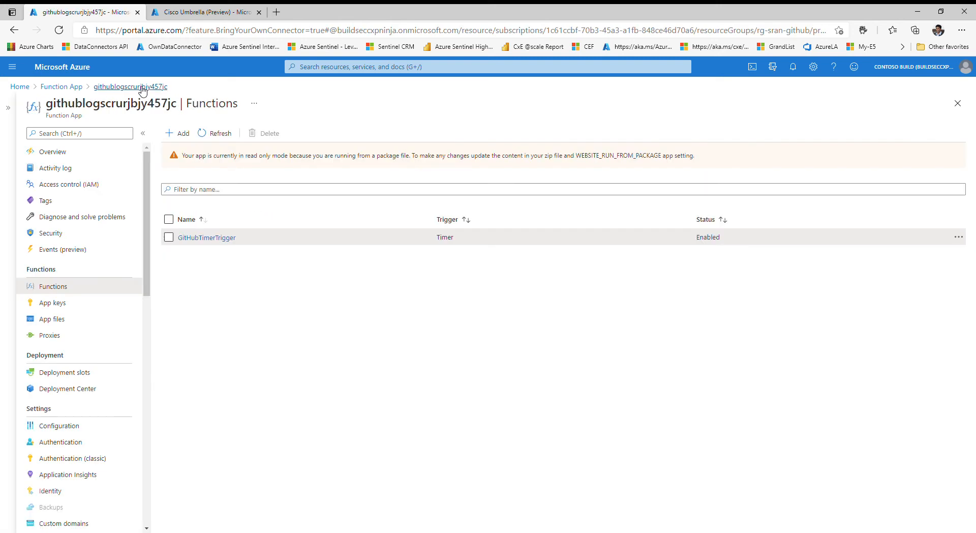
pyautogui.click(64, 152)
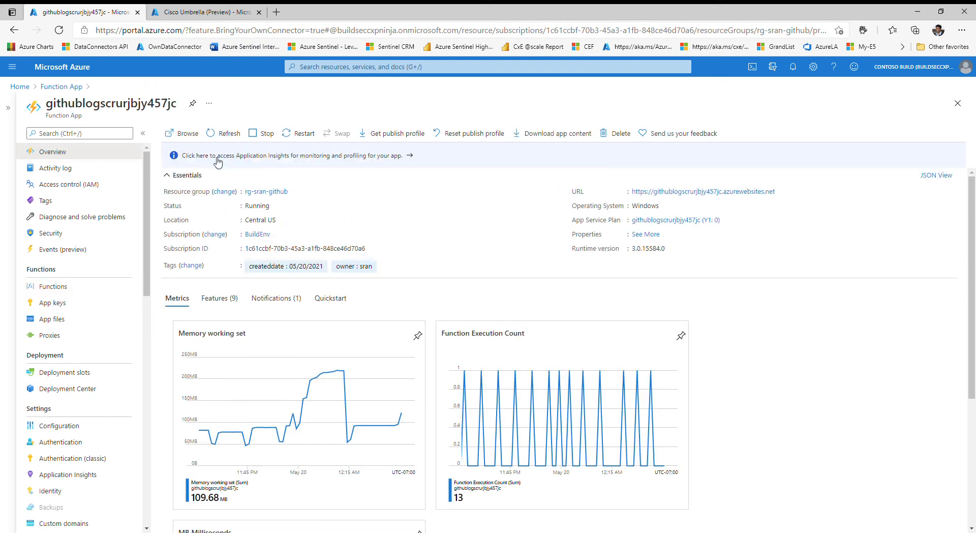
pyautogui.click(305, 136)
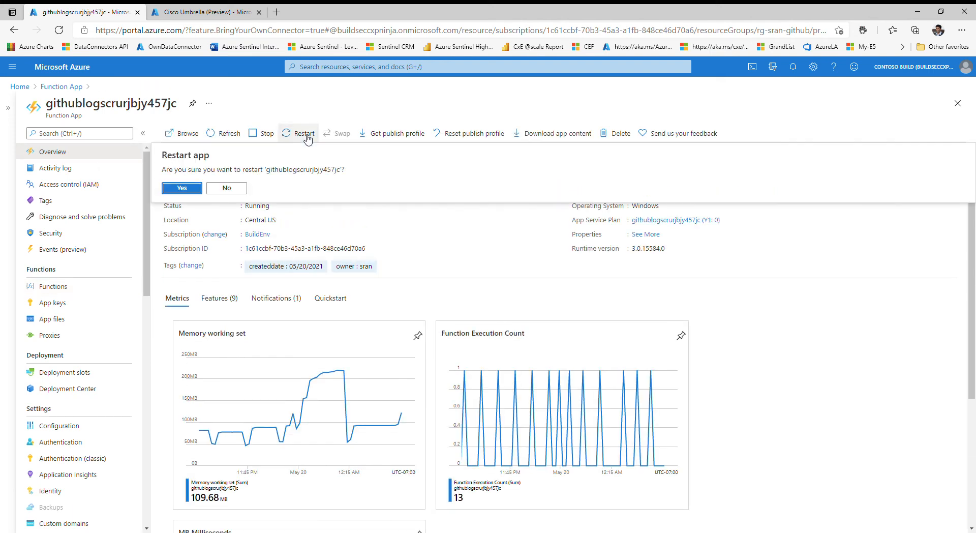
pyautogui.click(184, 190)
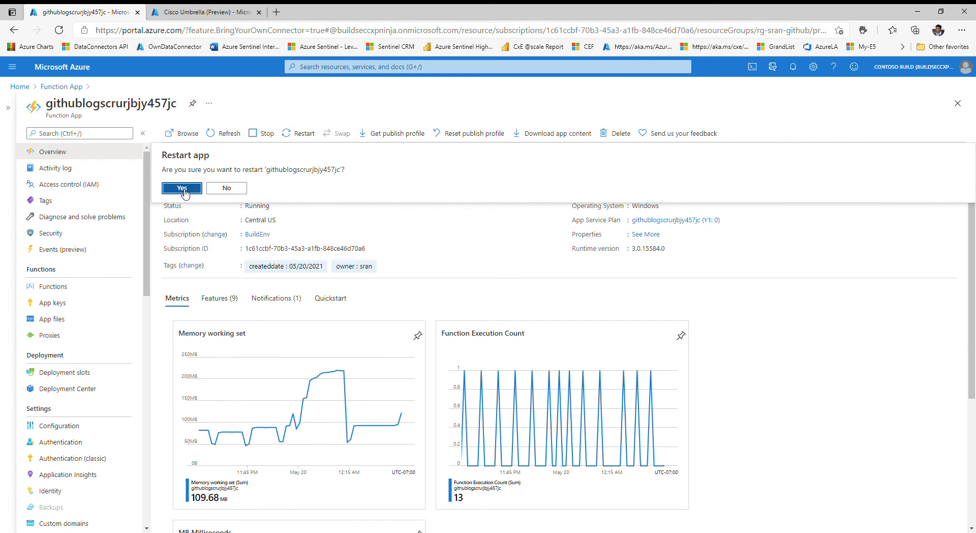